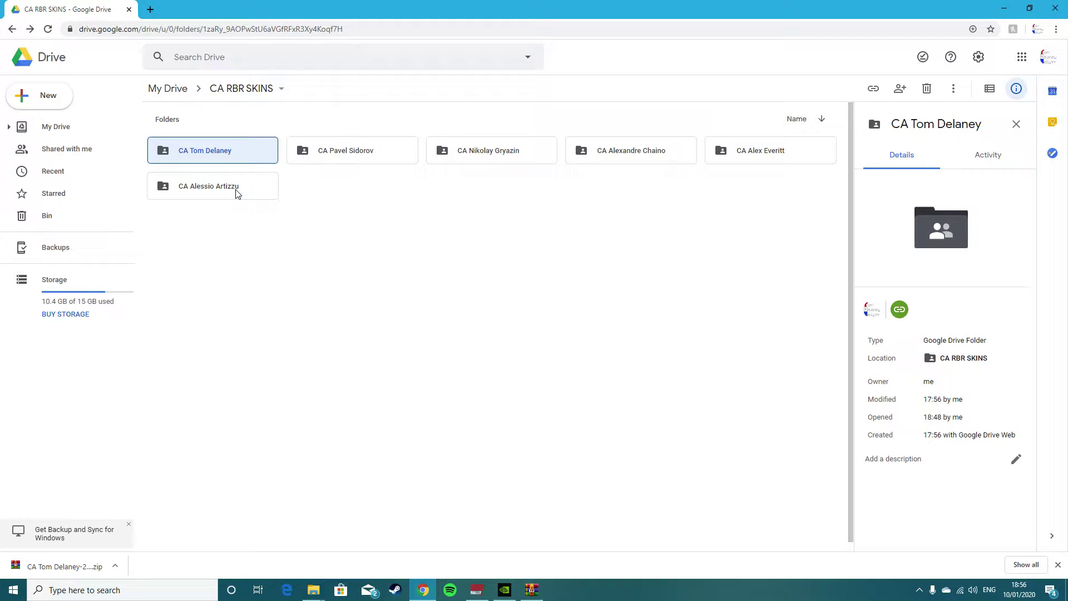
Open the downloaded skin ZIP archive and extract its skin folder to the Desktop.
click(86, 555)
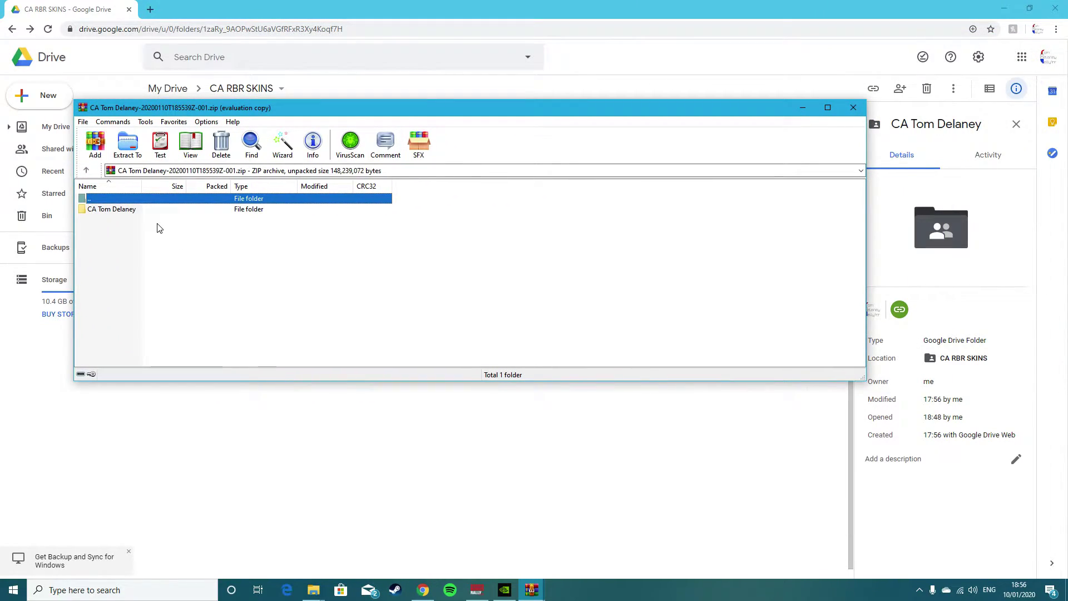
click(136, 219)
click(135, 215)
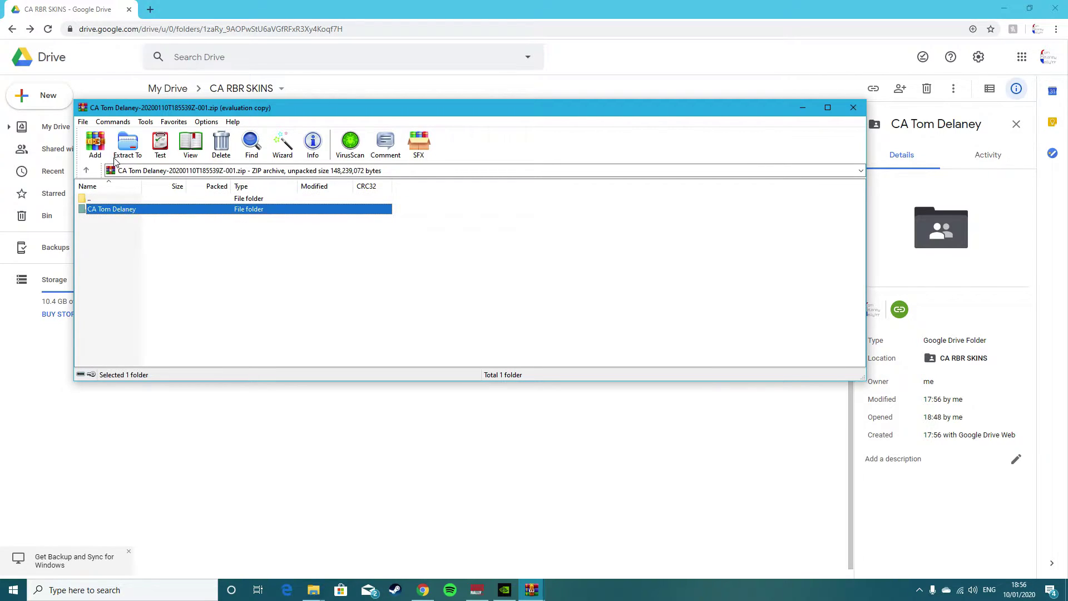
click(129, 146)
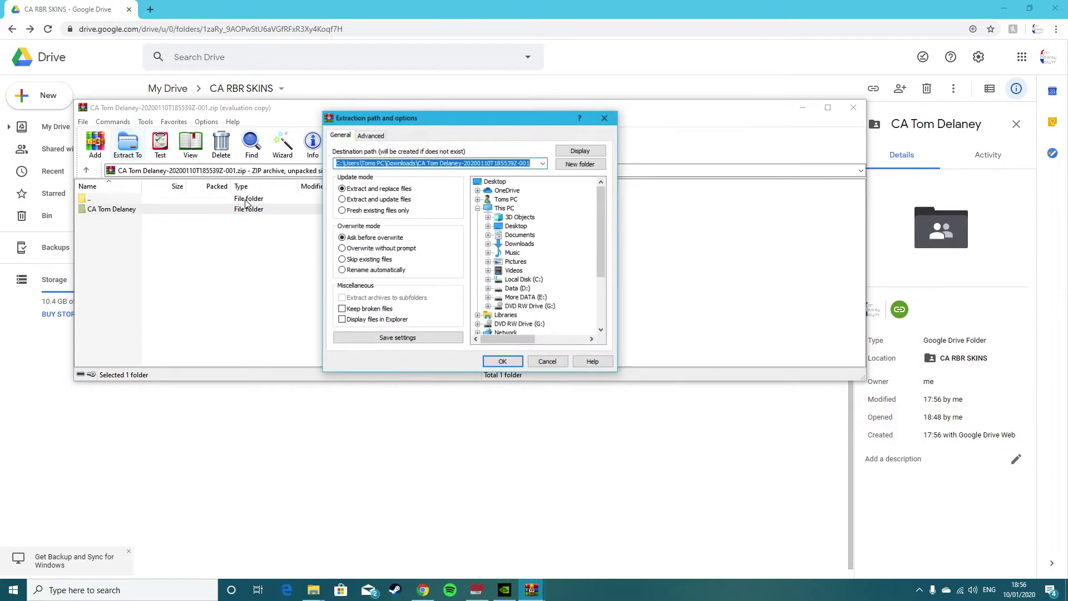
click(503, 361)
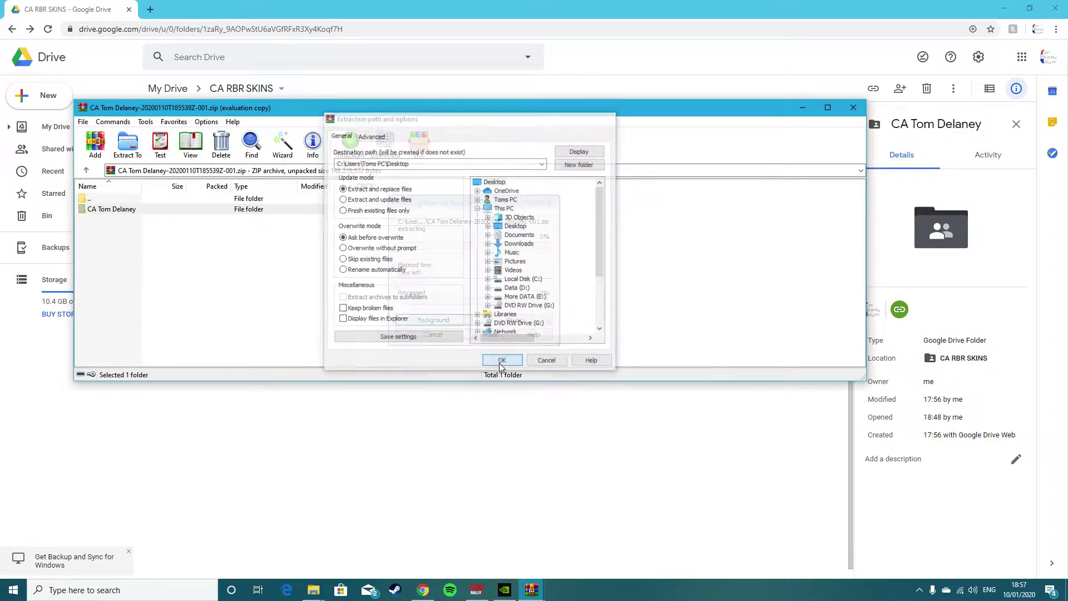
Open the extracted skin folder on the desktop and copy all 16 texture files inside it.
click(803, 107)
click(1005, 8)
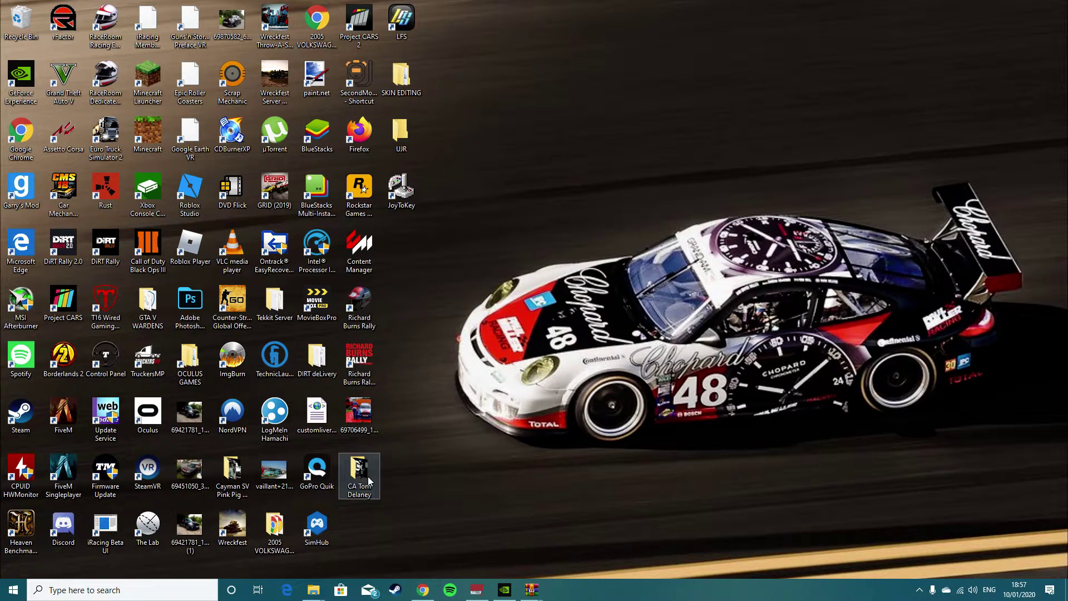
double_click(358, 474)
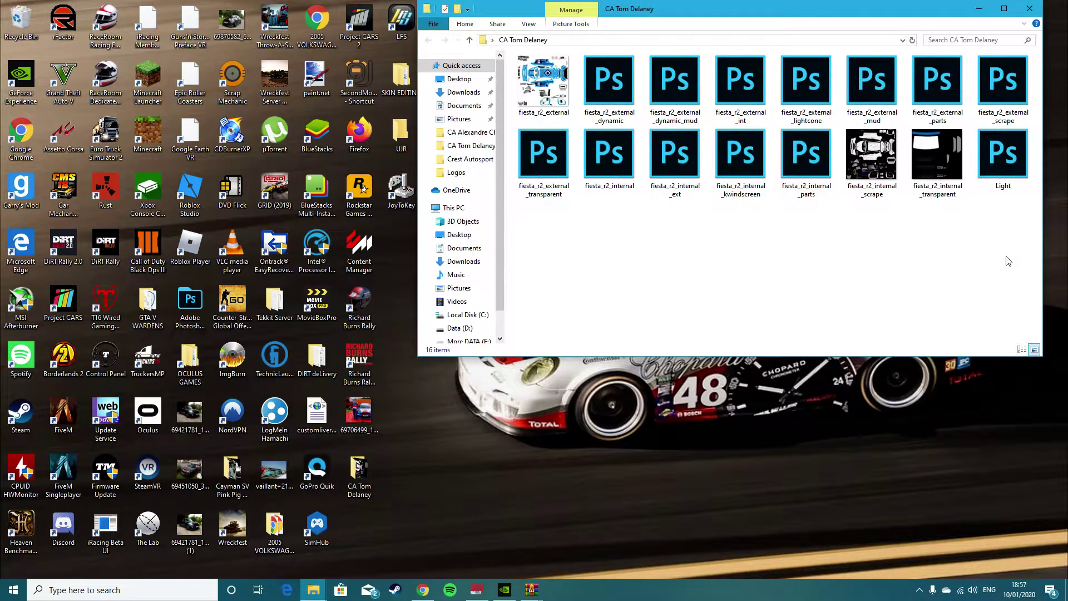
drag(1006, 256, 824, 323)
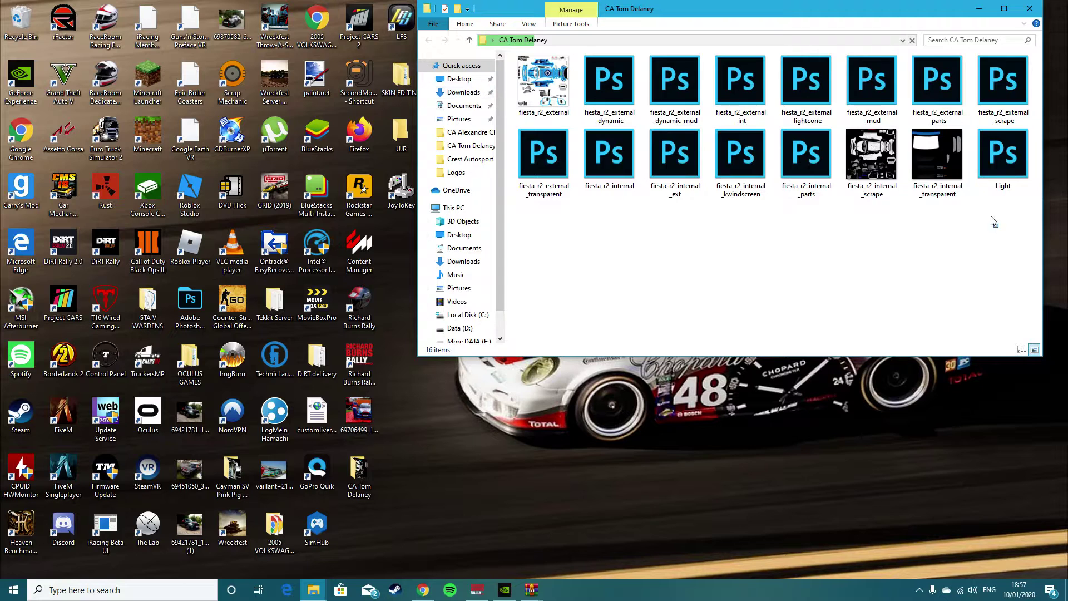
drag(1000, 227, 604, 232)
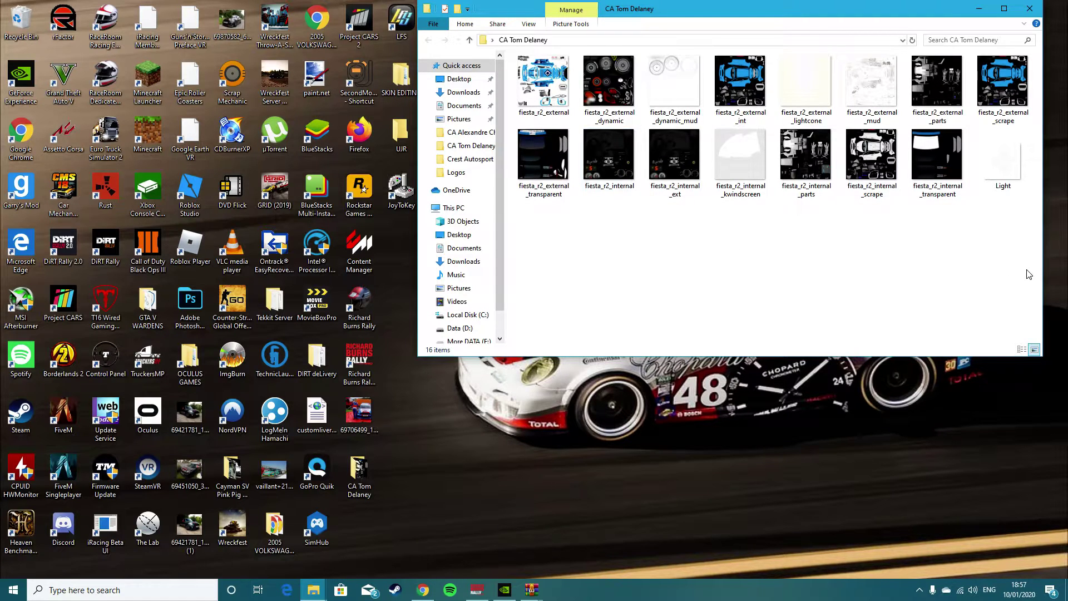
drag(1021, 236, 518, 78)
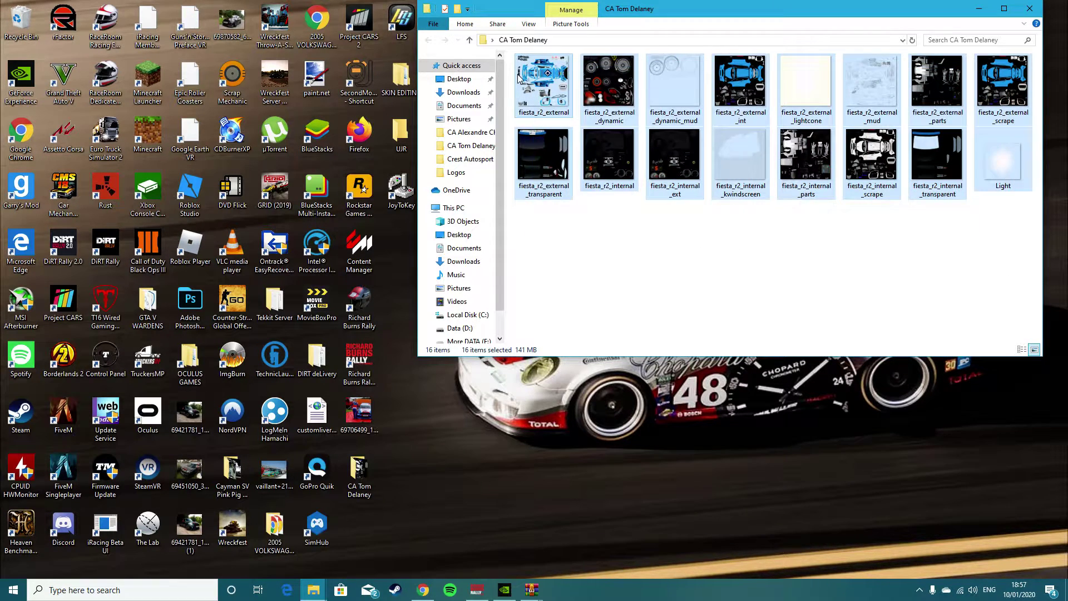
right_click(537, 90)
click(596, 257)
click(590, 262)
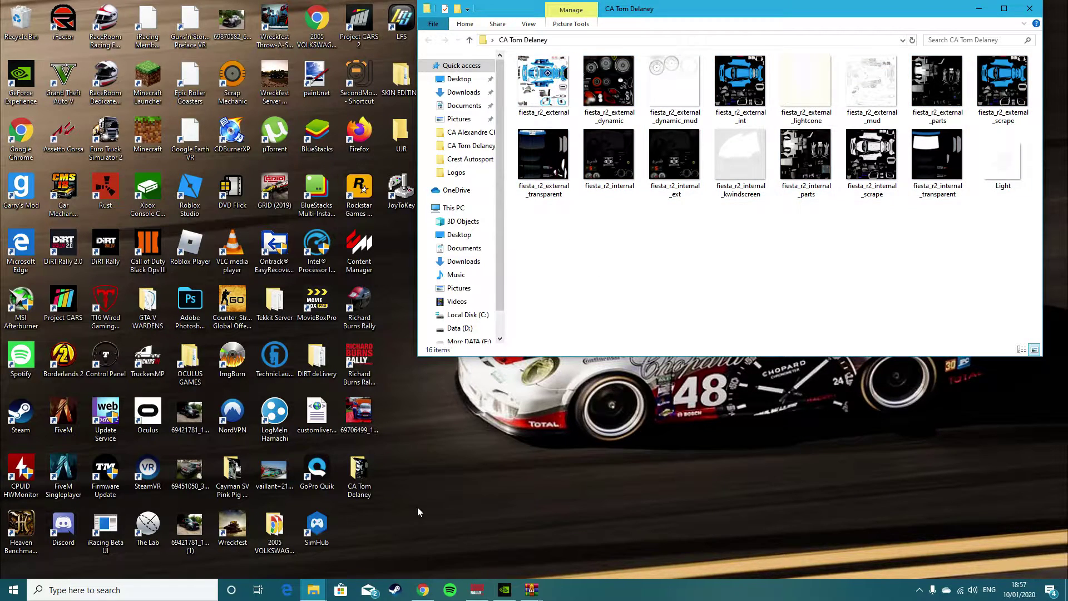
Switch to RBRPro Manager, show the R2 cars among the contents, and open the Ford Fiesta R2's skins folder.
click(476, 590)
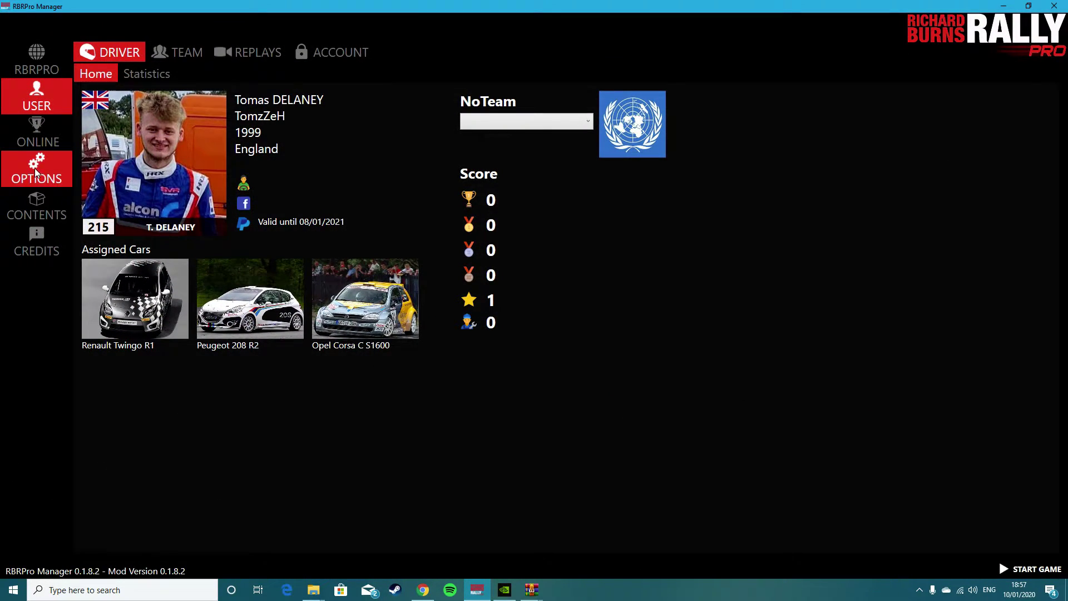
click(35, 207)
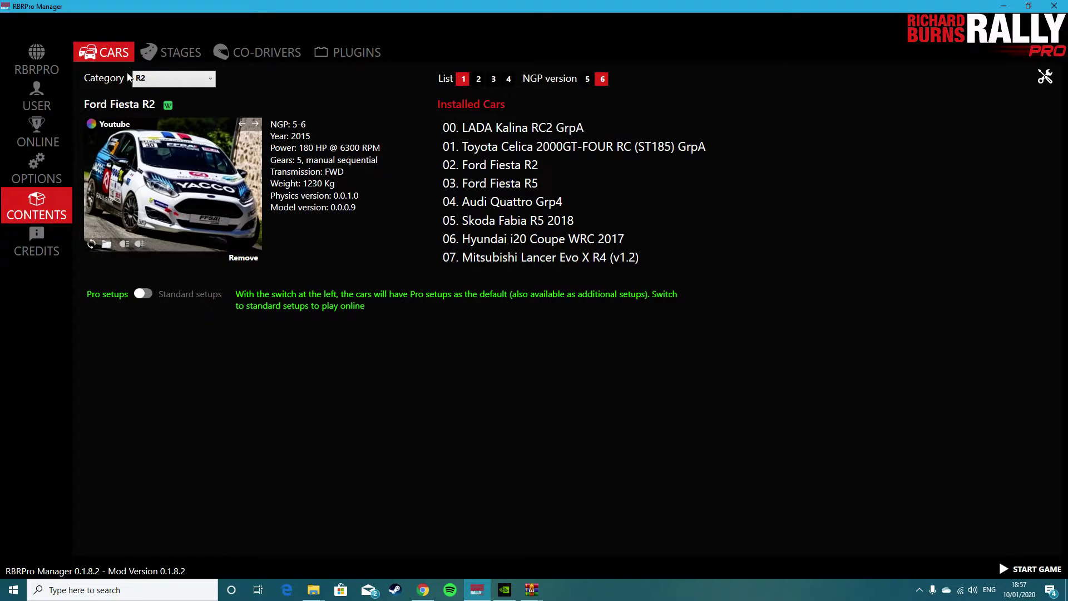
click(144, 81)
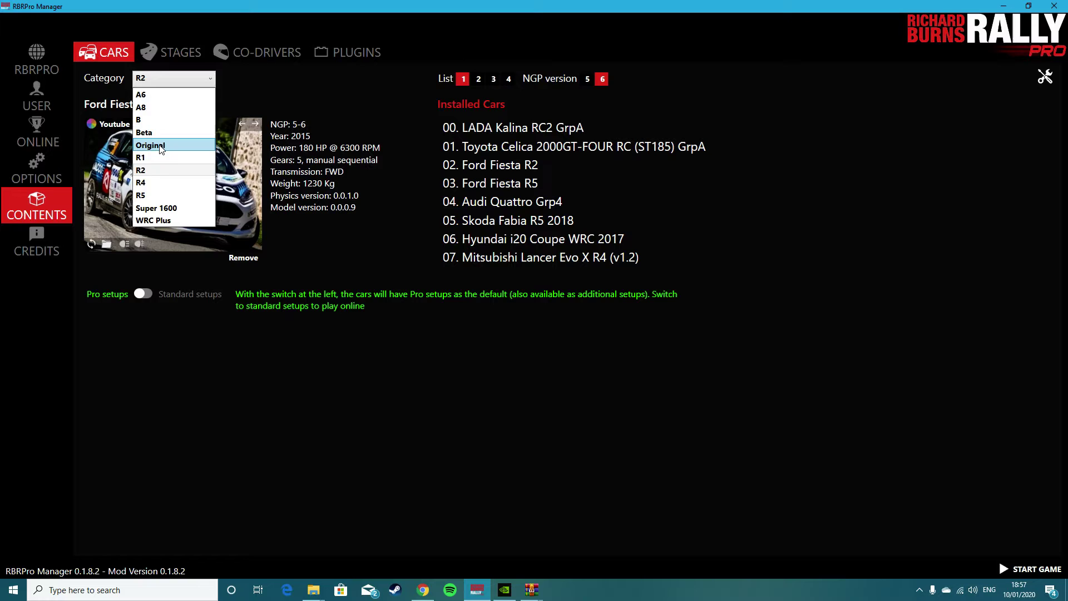
click(152, 172)
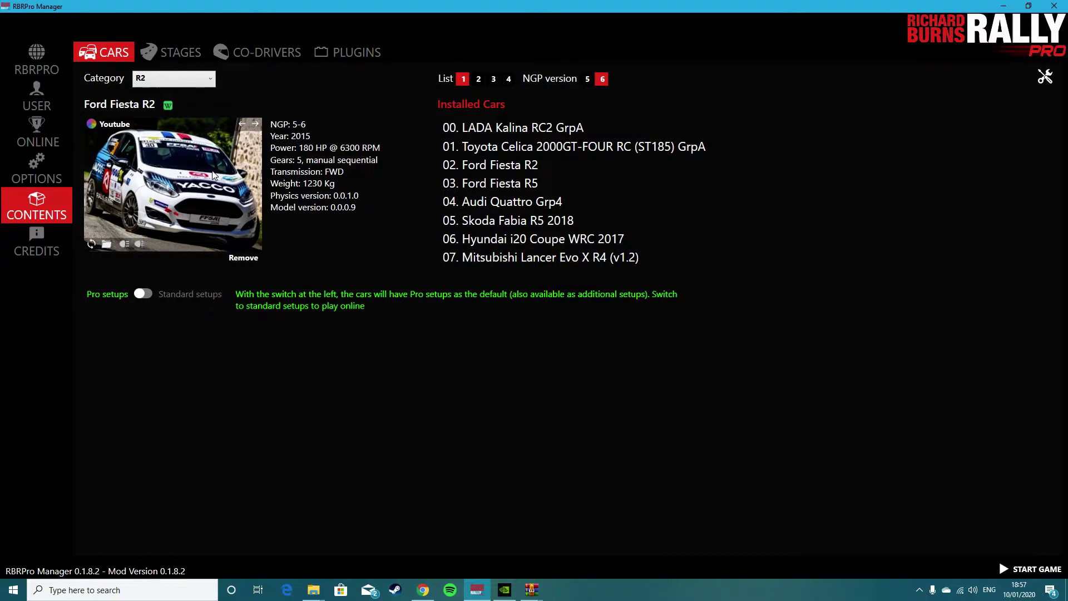
click(106, 245)
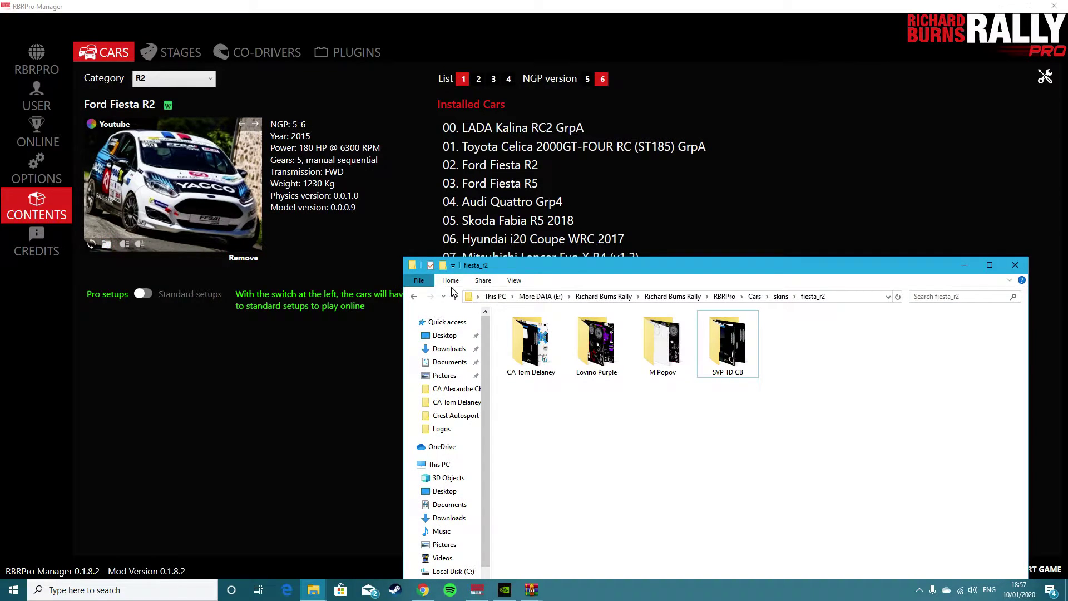
drag(562, 271, 455, 179)
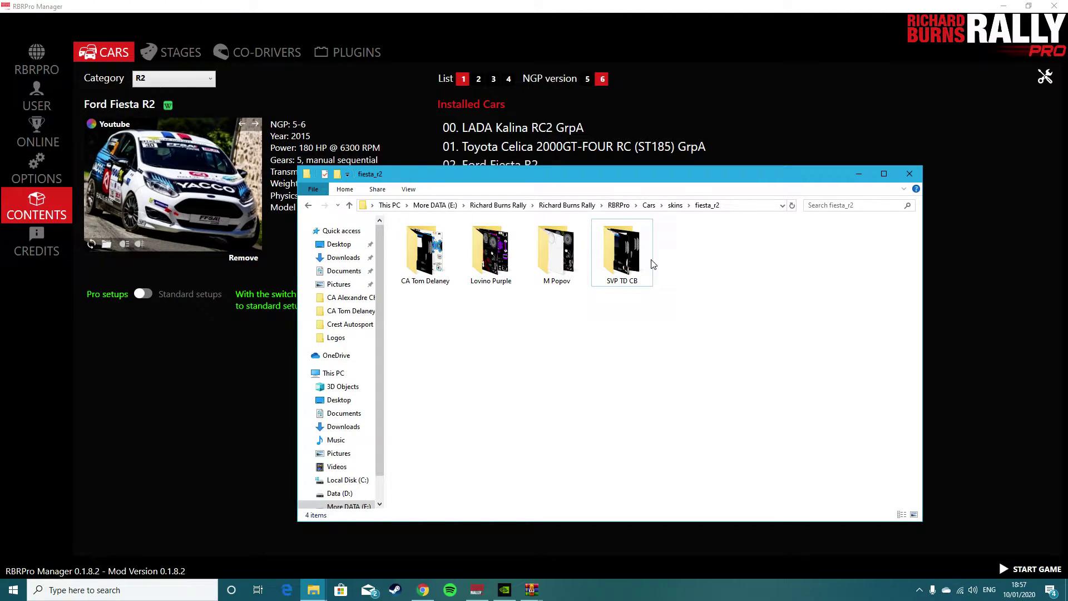
Create a new folder named Youtube inside the fiesta_r2 skins folder.
drag(654, 265, 323, 239)
click(486, 360)
drag(432, 328, 390, 268)
click(677, 255)
click(493, 354)
click(337, 175)
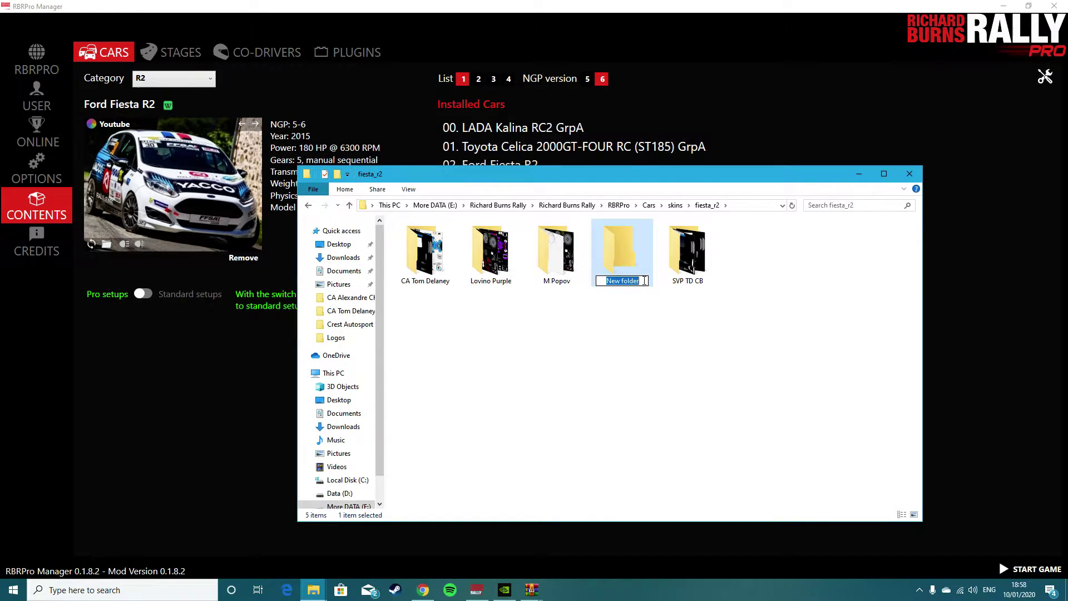
text(Youtube)
key(Return)
Paste the copied texture files into the Youtube folder and close the folder window.
double_click(697, 251)
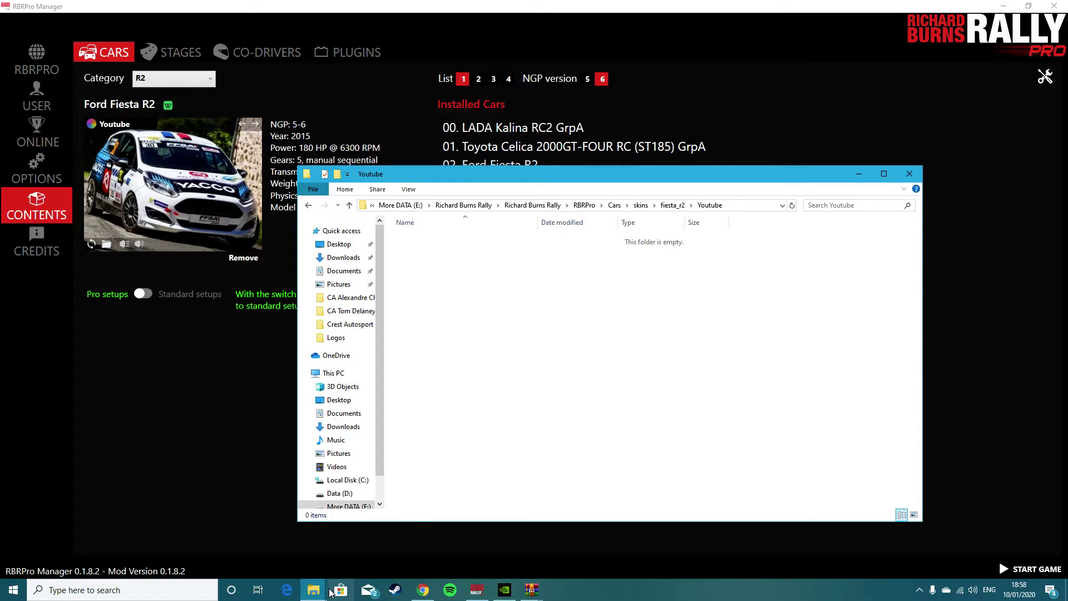
right_click(477, 286)
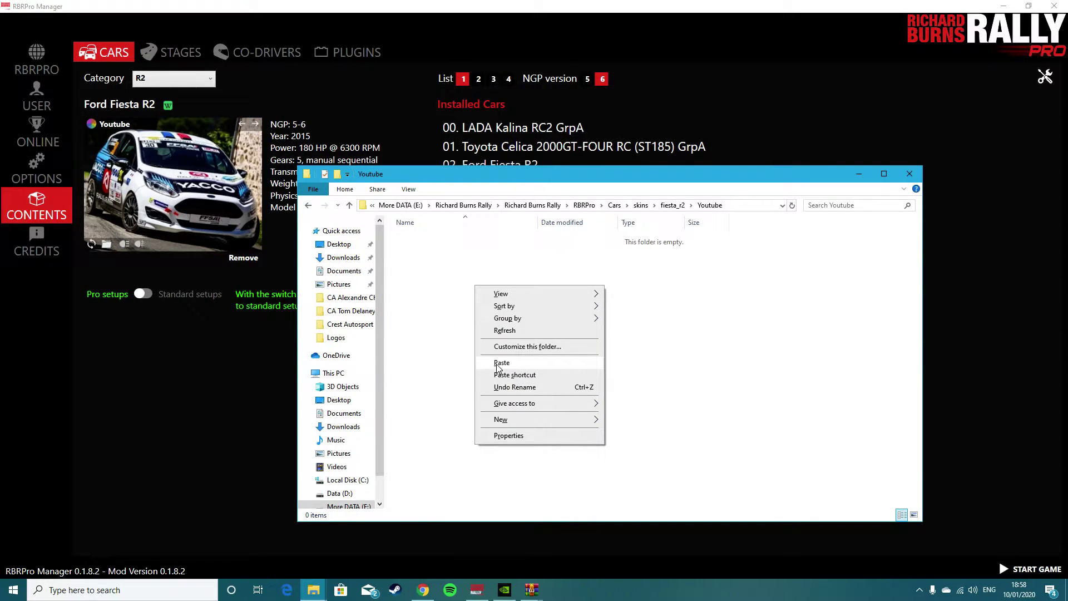
click(500, 363)
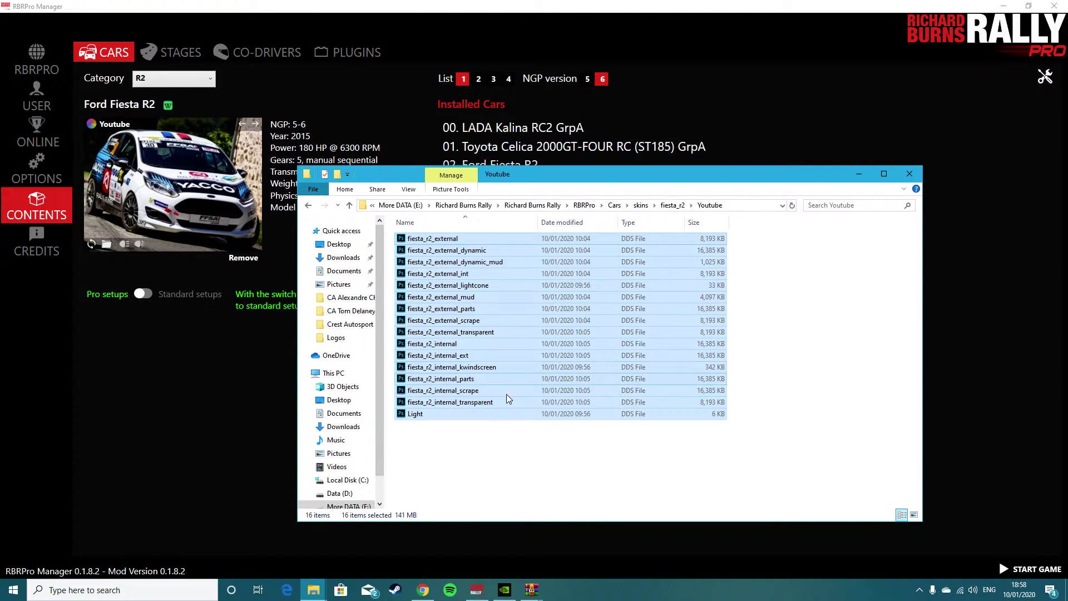
click(494, 437)
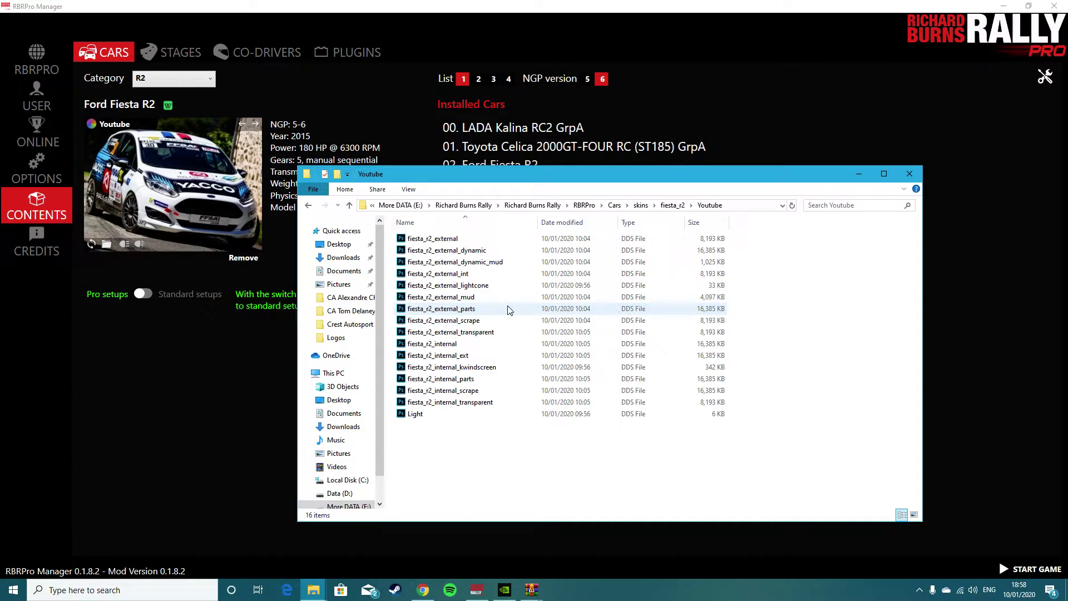
ctrl+scroll(511, 312, up, 1)
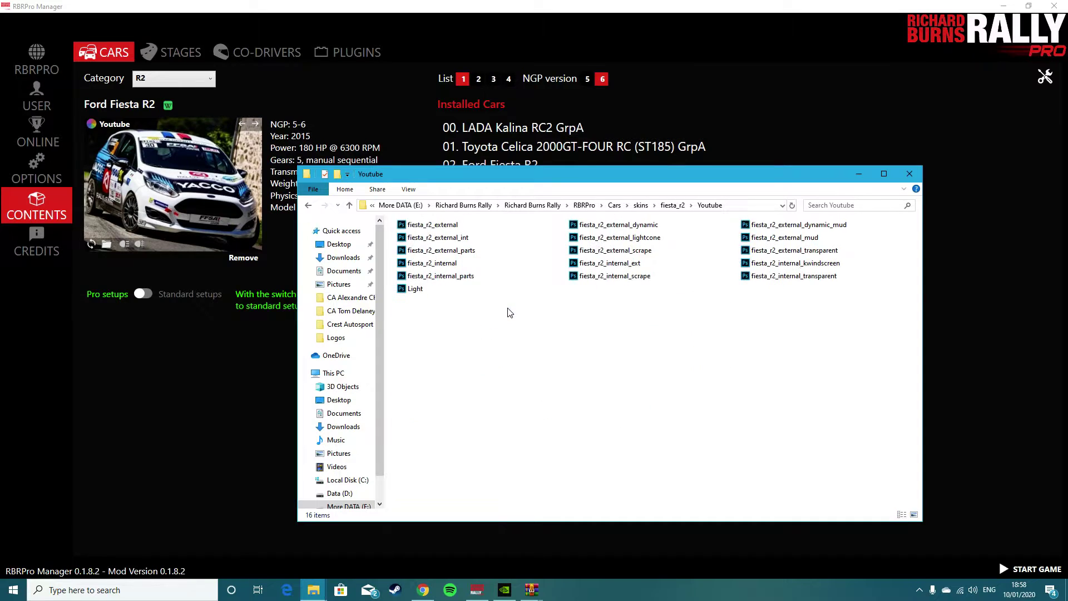
click(898, 173)
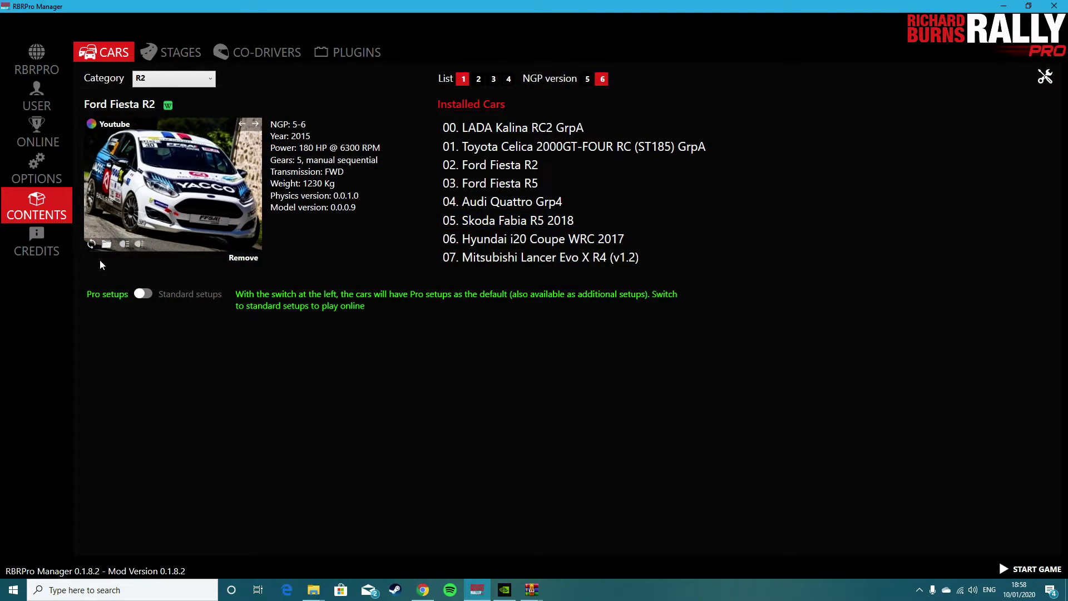
Refresh the Ford Fiesta R2's skins and start the game through to its main menu.
click(92, 244)
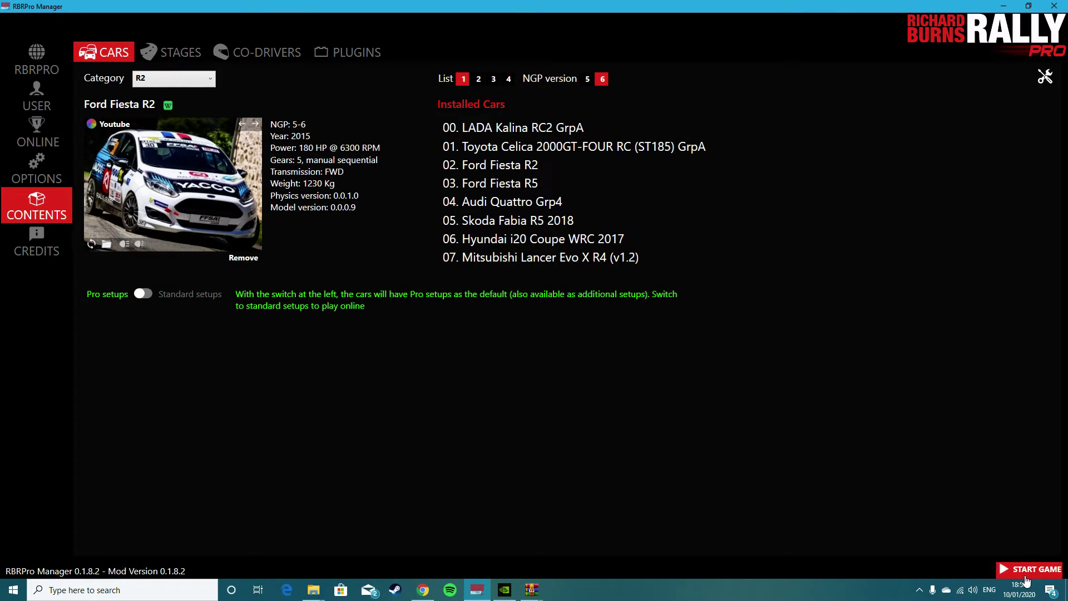
click(1023, 572)
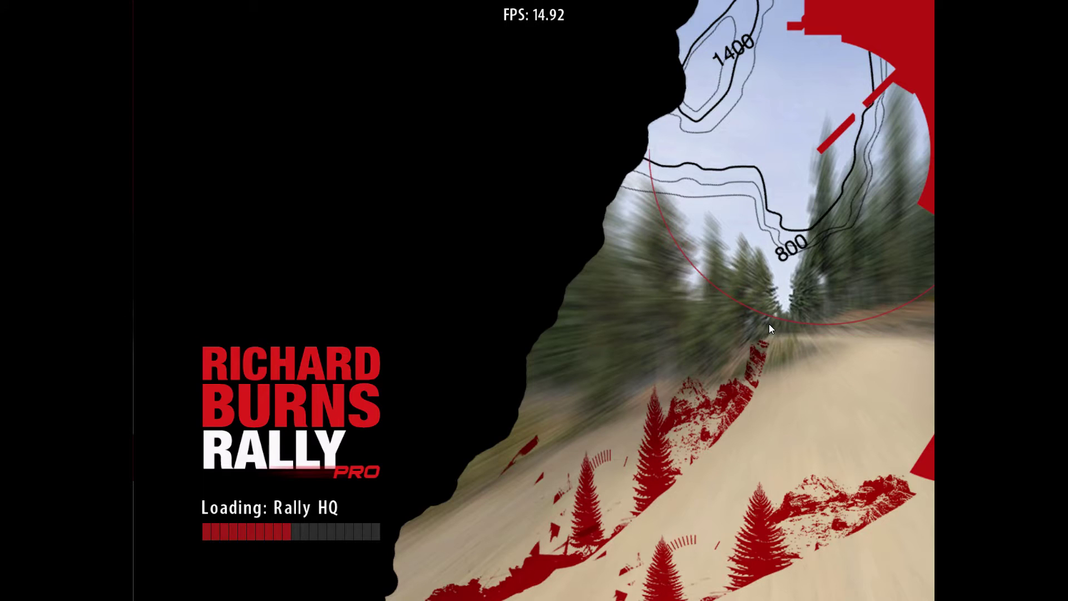
key(Return)
key(Return)
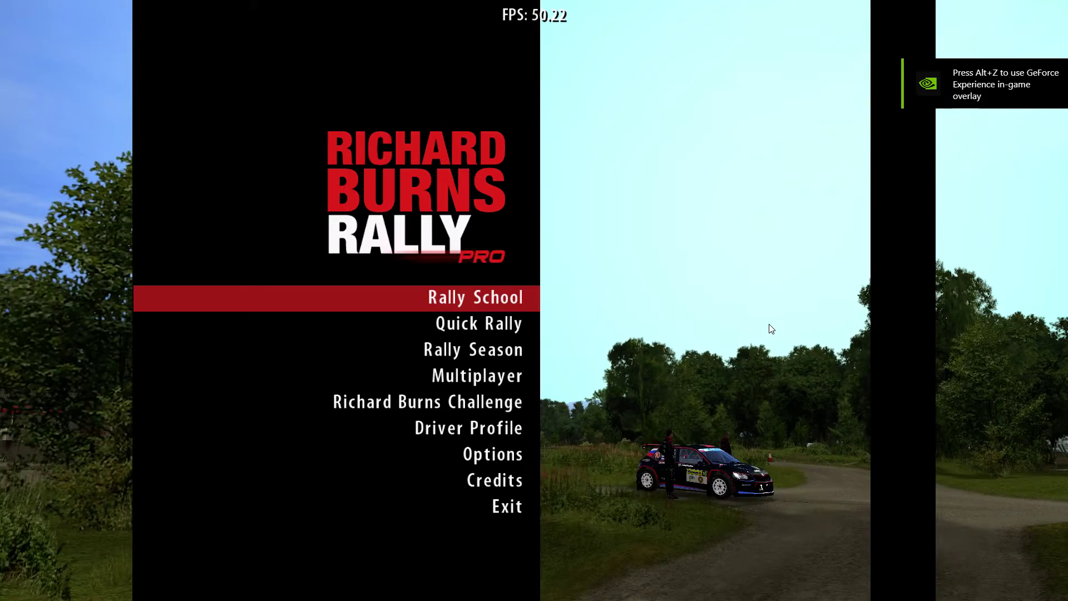
Open the Shakedown mode of the RBRPro Tournament plugin from the game's options.
key(Up)
key(Up)
key(Up)
key(Return)
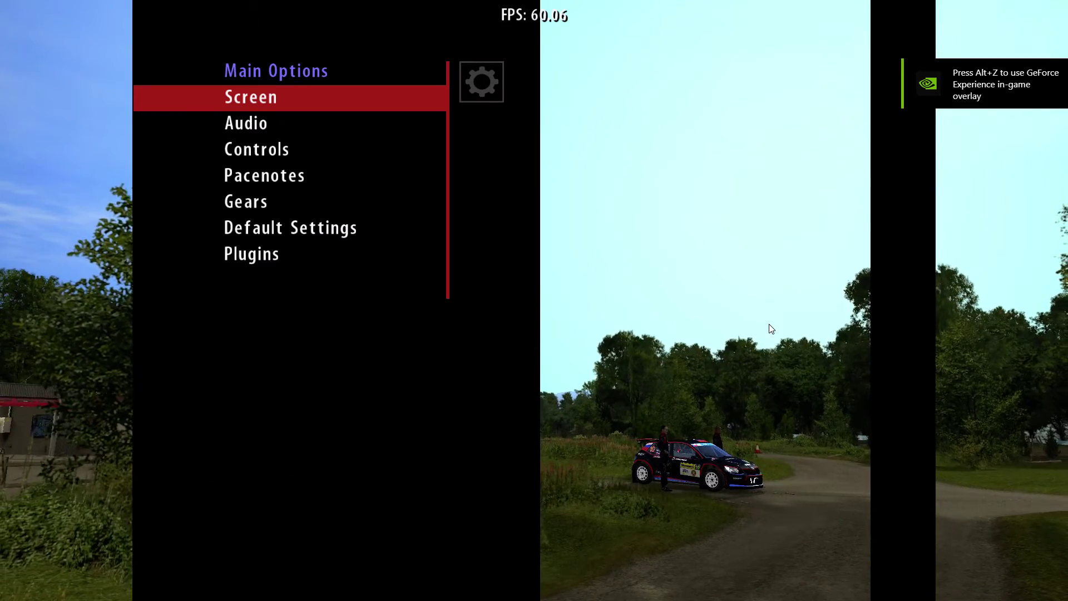
key(Up)
key(Return)
key(Up)
key(Up)
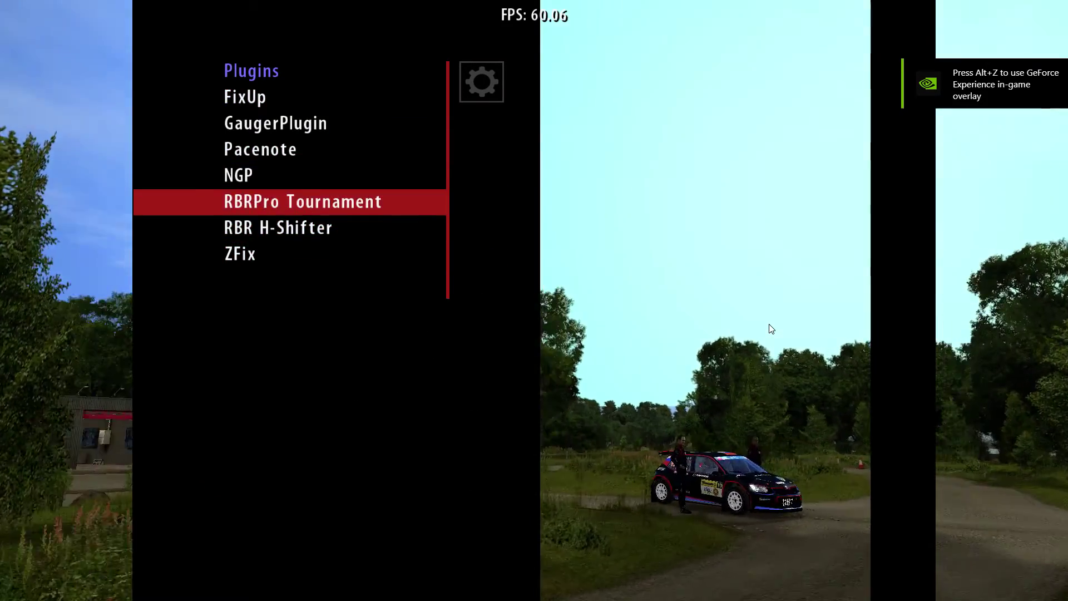
key(Return)
key(Up)
key(Up)
key(Return)
Choose the Aragona stage and accept noon, a dry new surface and a clear crisp sky.
key(Down)
key(Down)
key(Down)
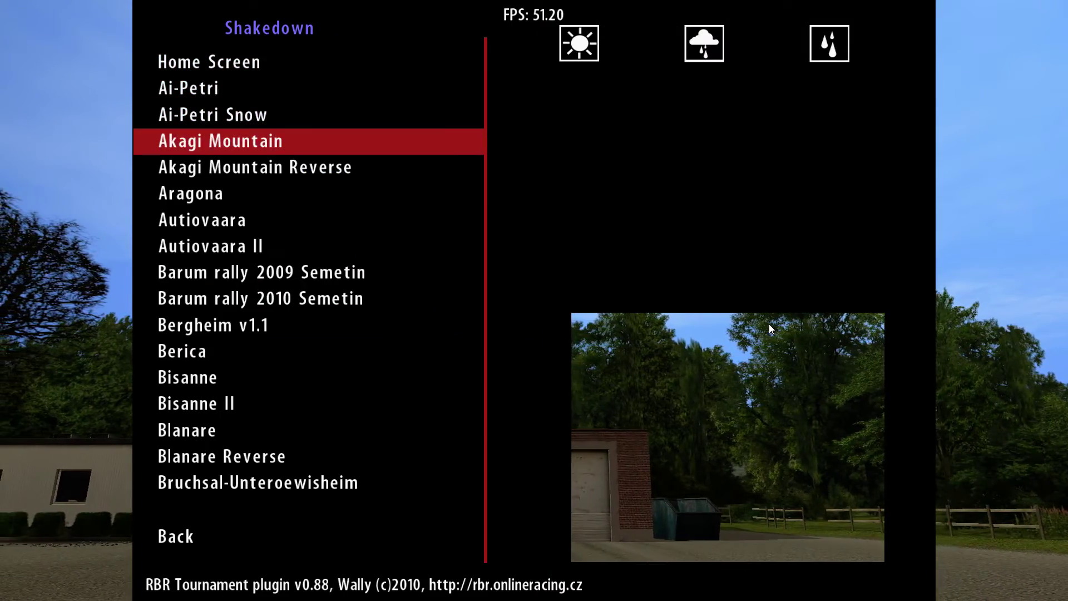
key(Down)
key(Down)
key(Down)
key(Return)
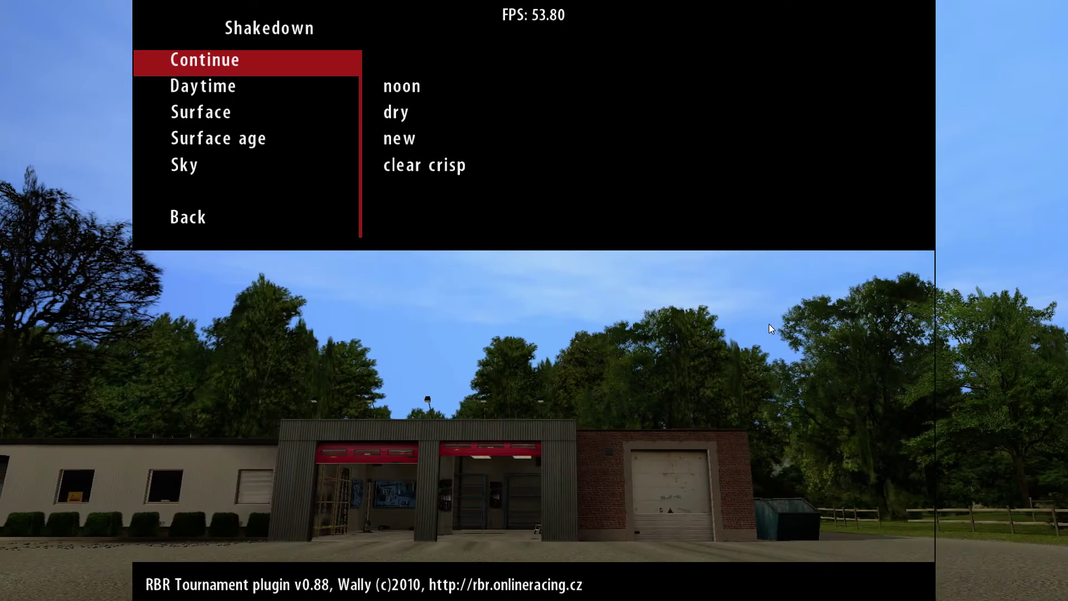
key(Return)
Select the Ford Fiesta R2 as the shakedown car and start the stage.
key(Down)
key(Right)
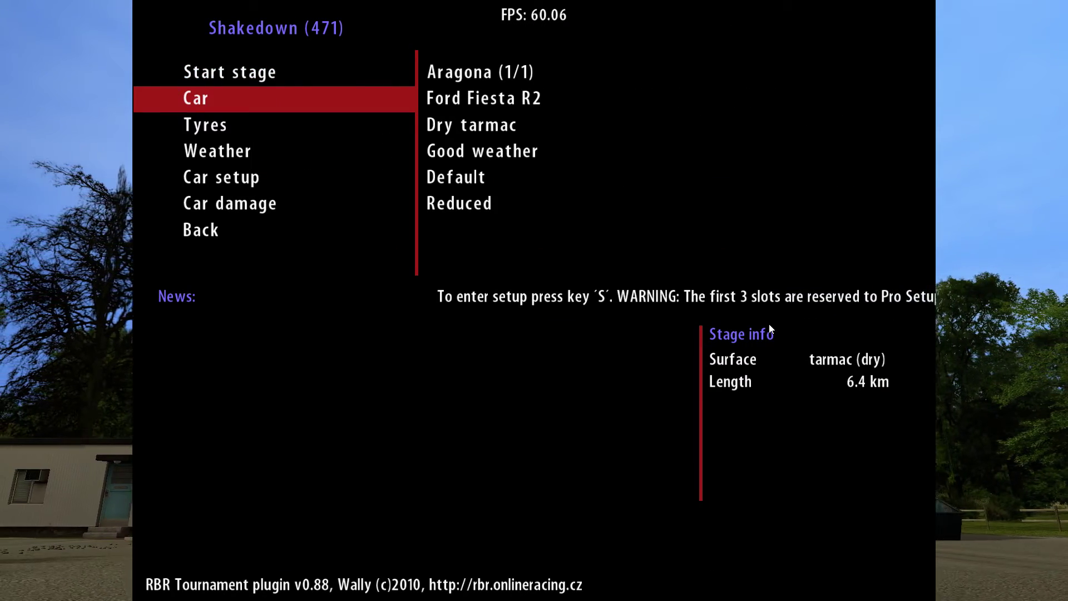
key(Up)
key(Return)
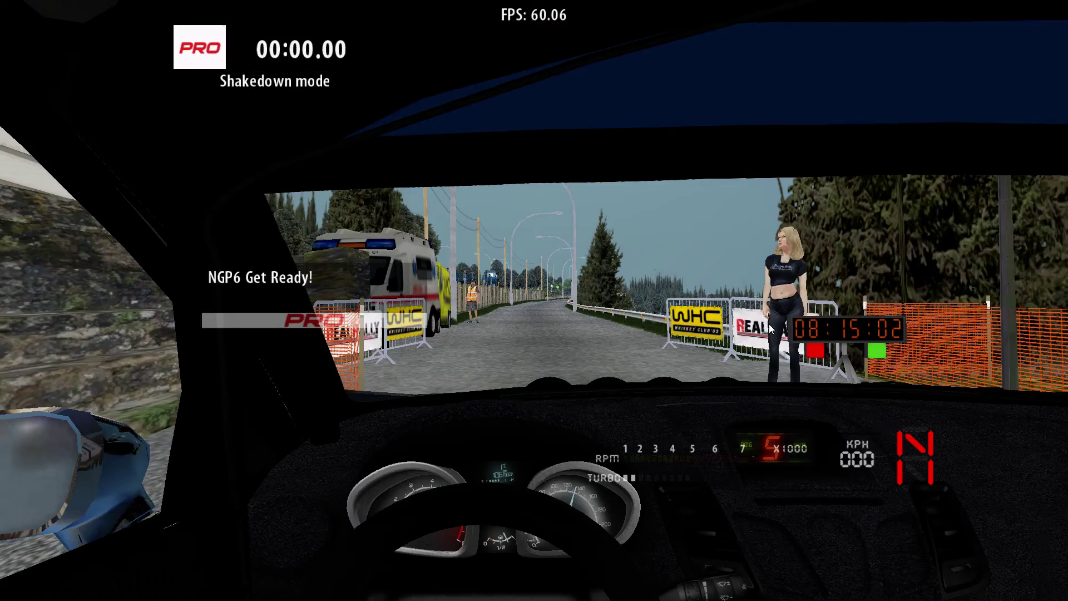
Switch to the chase camera, drive off the start line to inspect the installed skin, and pause the game.
key(c)
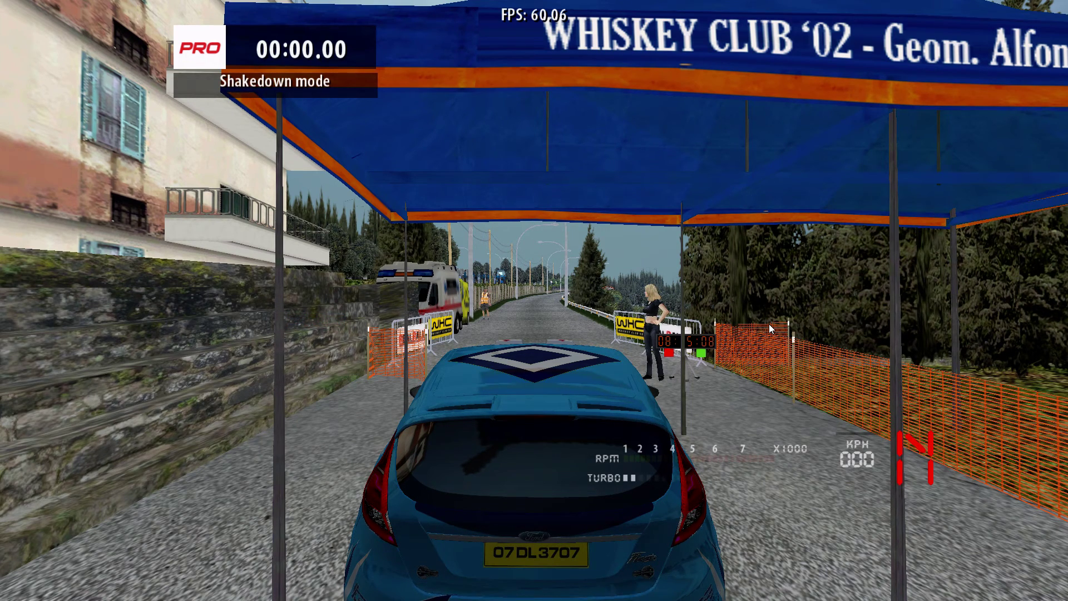
key(Up)
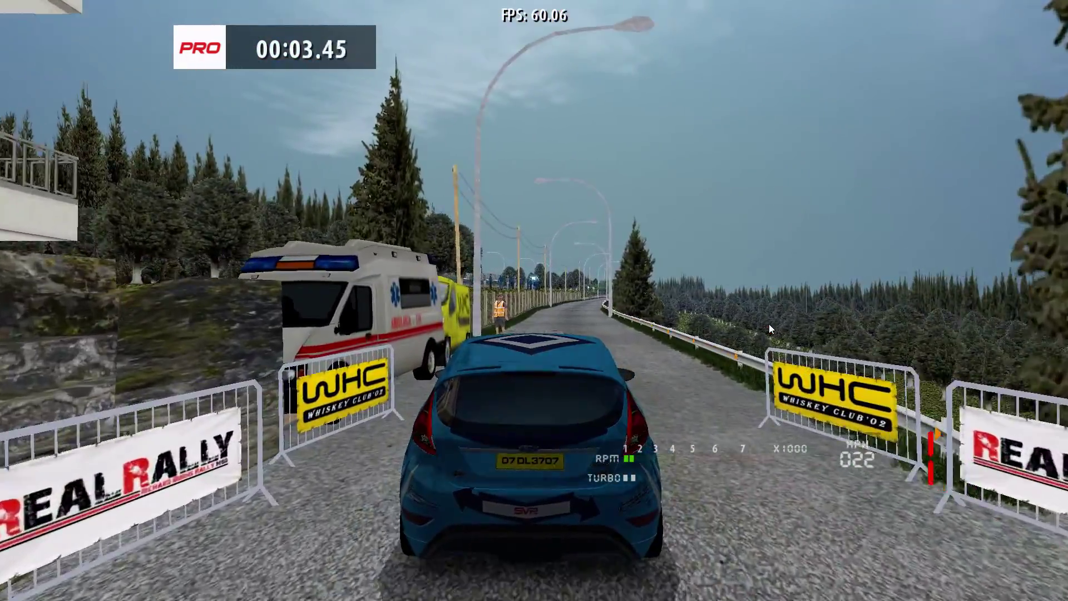
key(Escape)
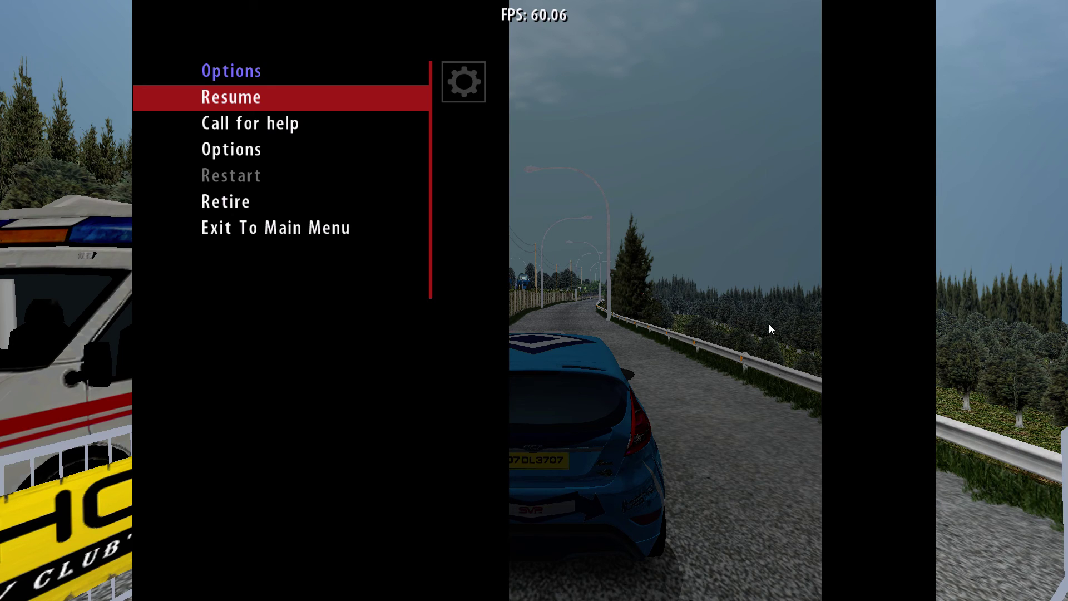
key(alt+z)
key(alt+z)
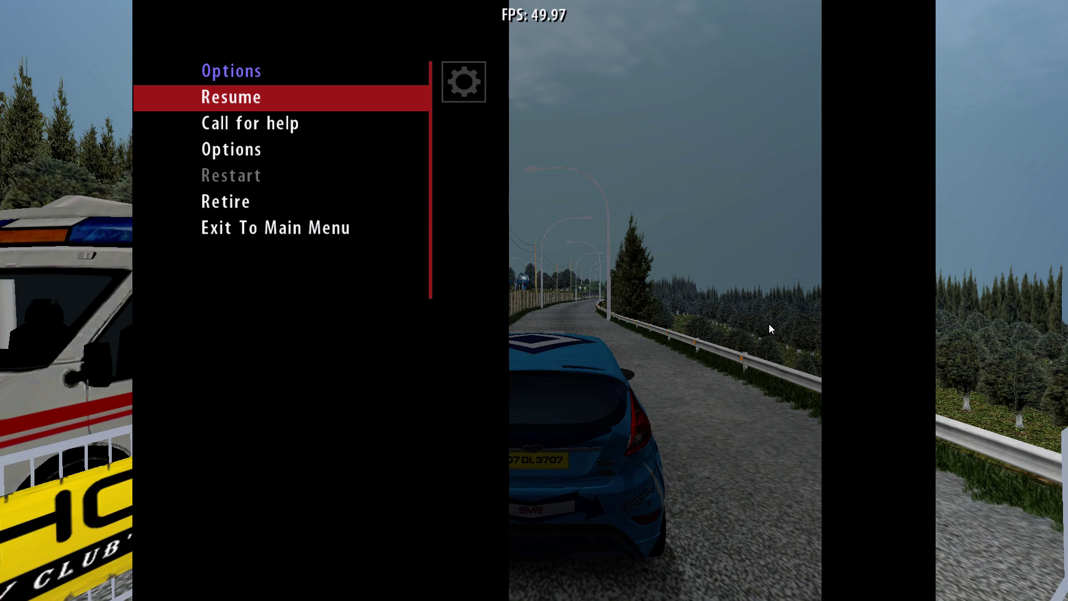